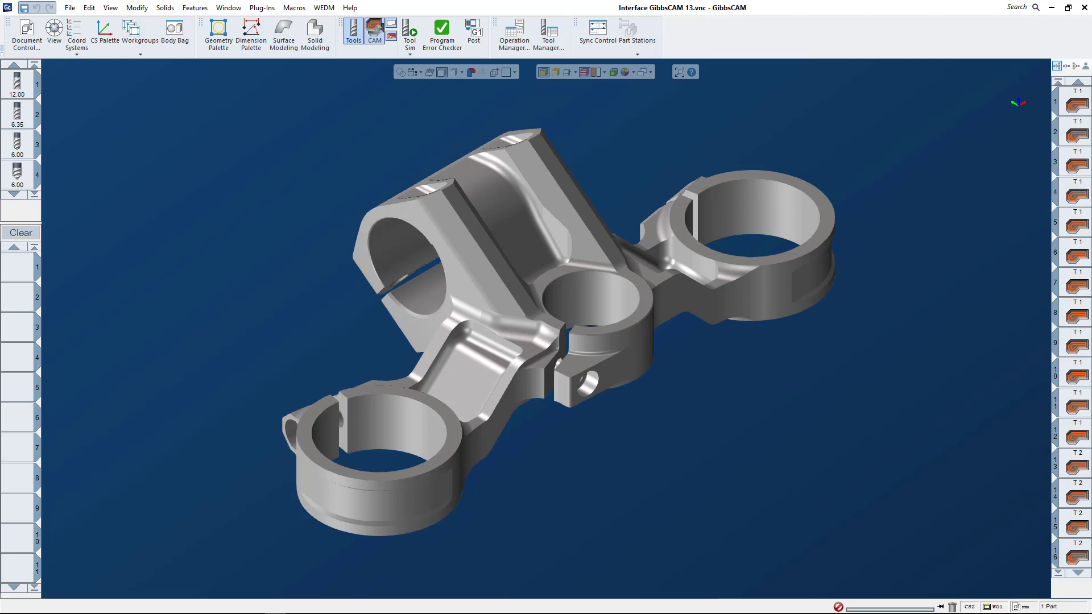
Open cover plate.vnc from the Parts folder with the file type set to All Files (*.*)
click(70, 8)
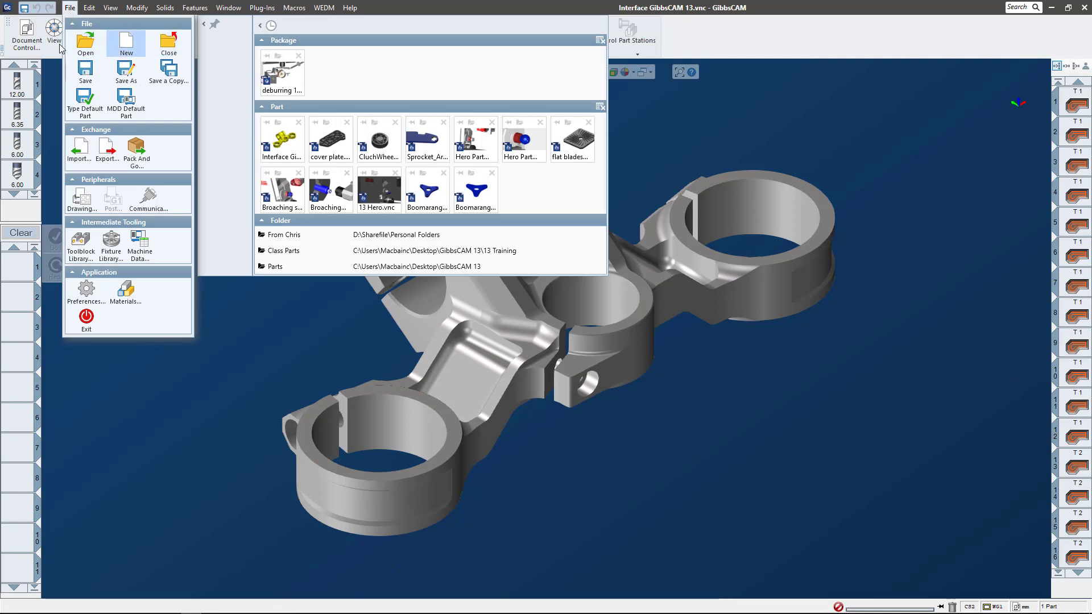
click(84, 48)
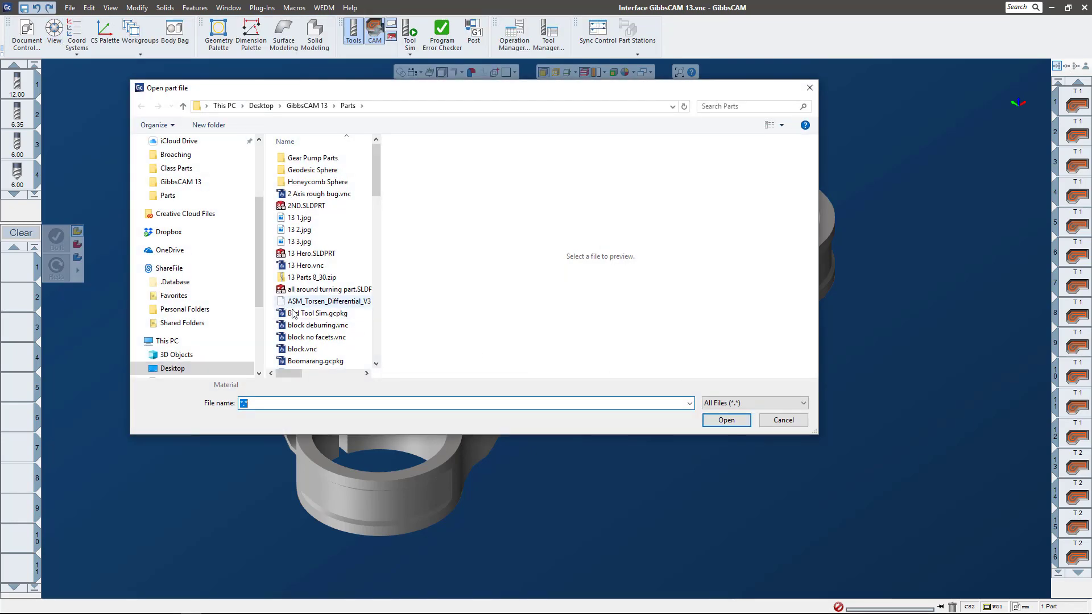
click(736, 403)
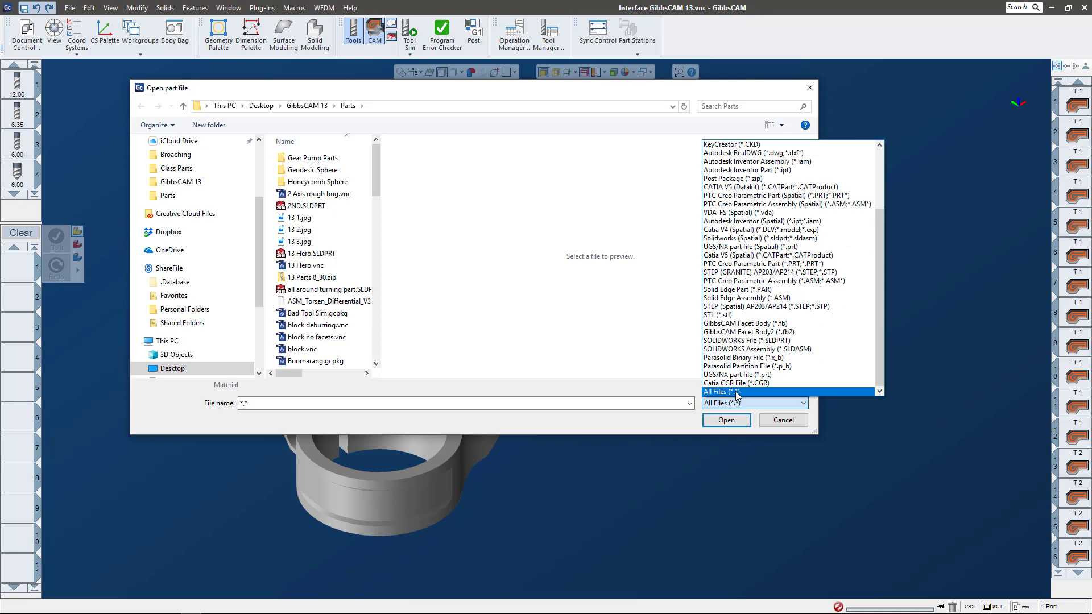
click(736, 392)
scroll(316, 299, down, 5)
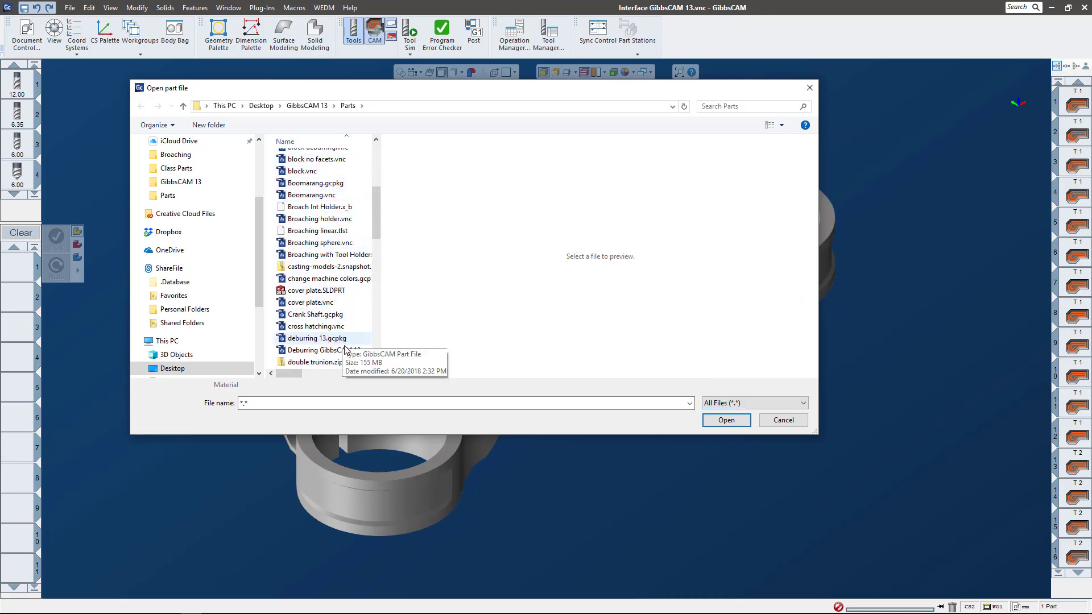
scroll(328, 340, down, 2)
scroll(328, 340, down, 12)
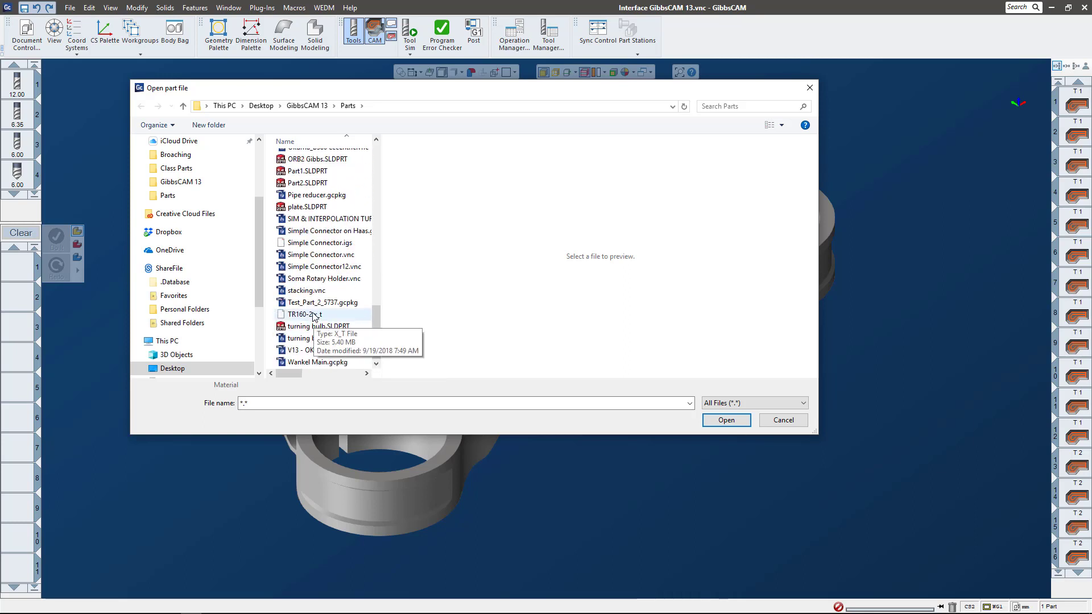
scroll(315, 318, up, 15)
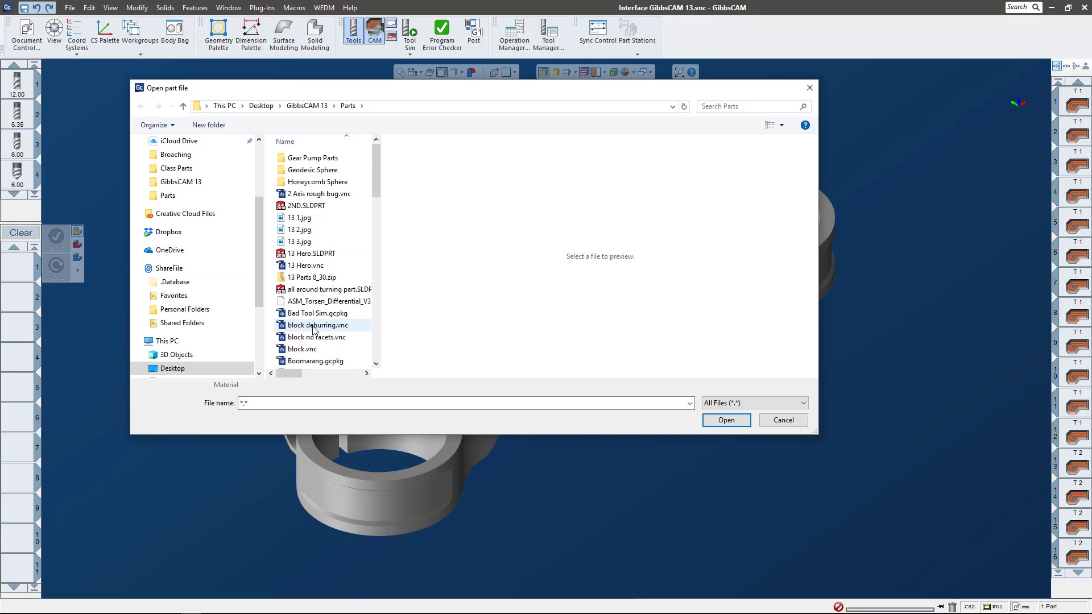
scroll(314, 348, down, 5)
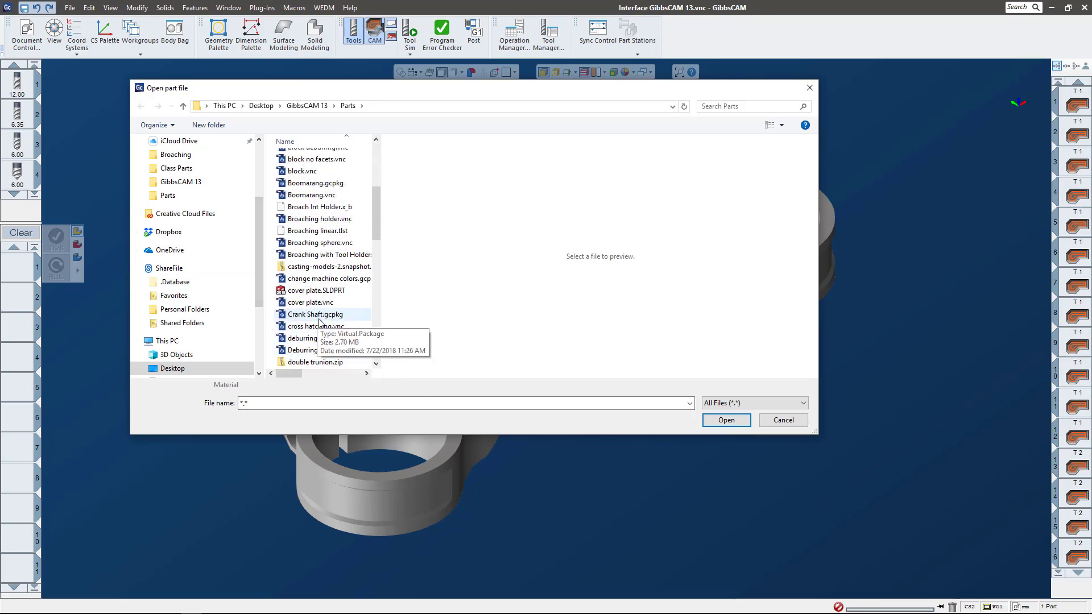
click(780, 420)
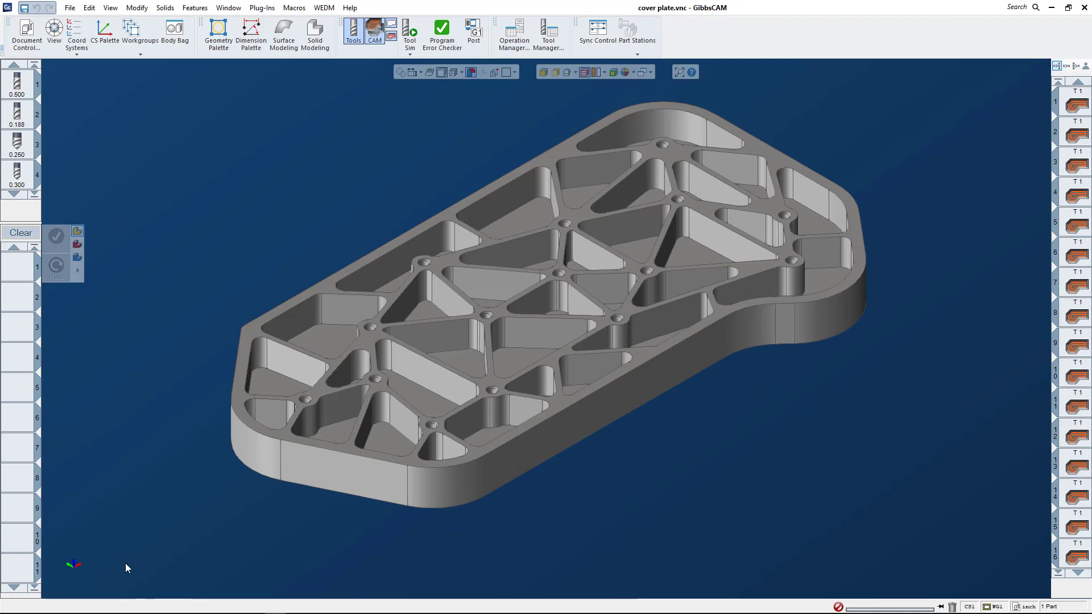
Dismiss the navigation wheel and set the Appearance Settings Draw Axis option to Top Right
mouse_move(74, 564)
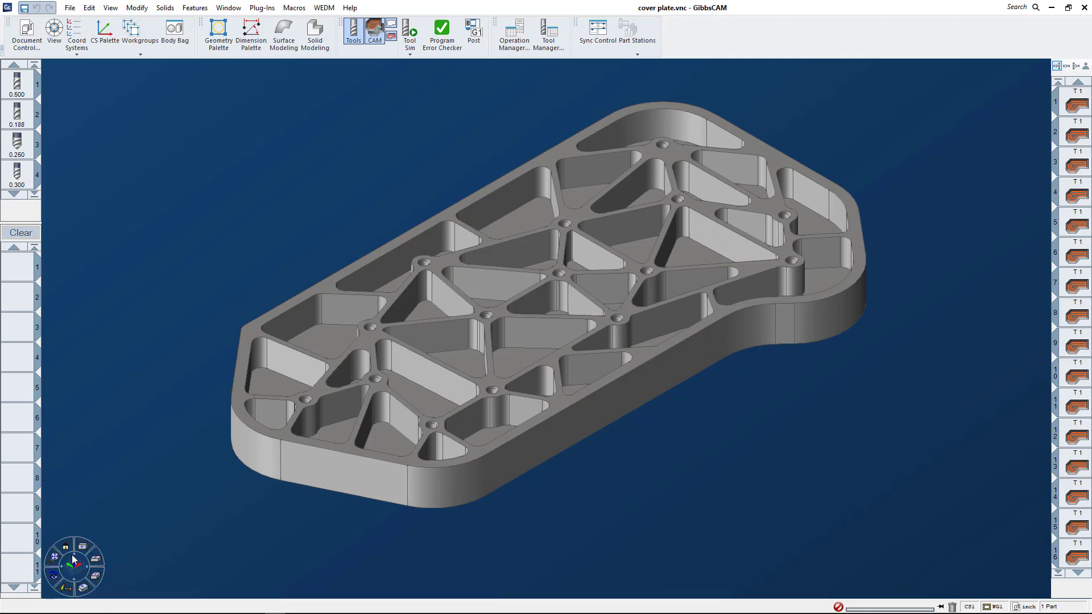
click(96, 575)
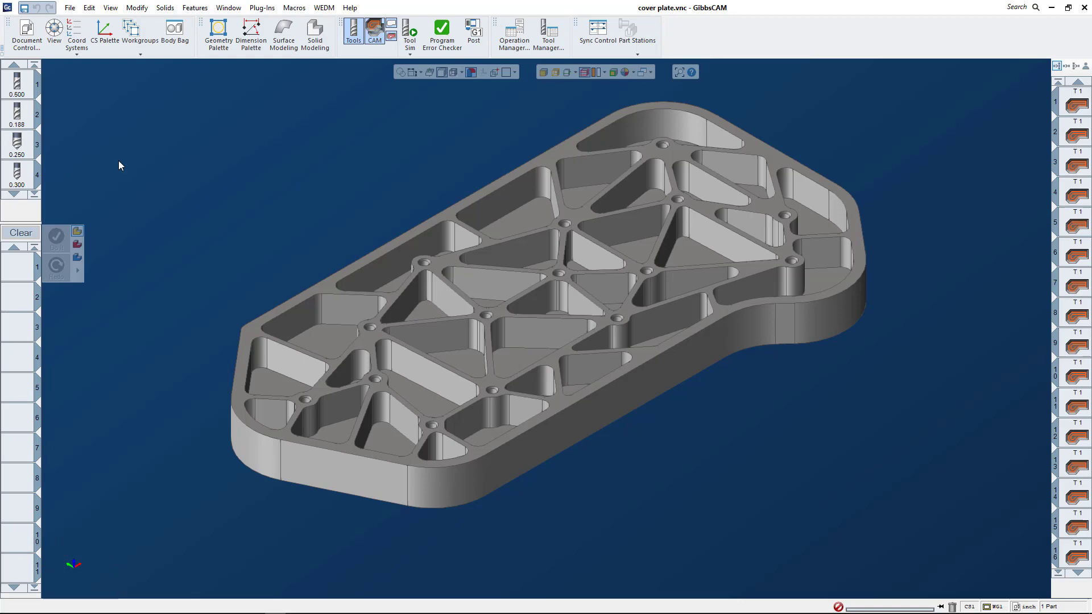
click(65, 8)
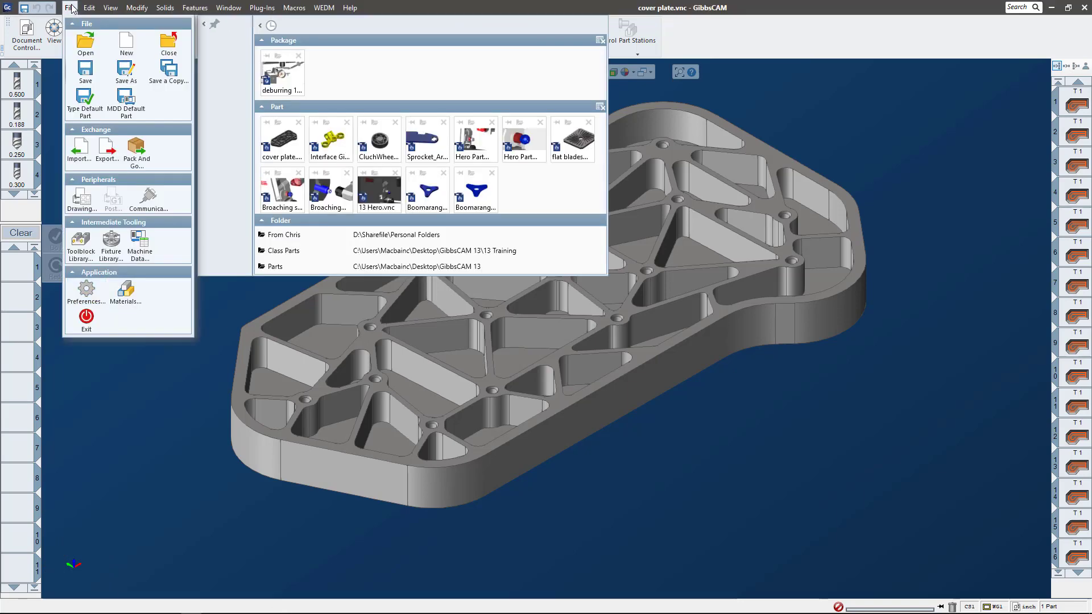
click(85, 293)
click(416, 301)
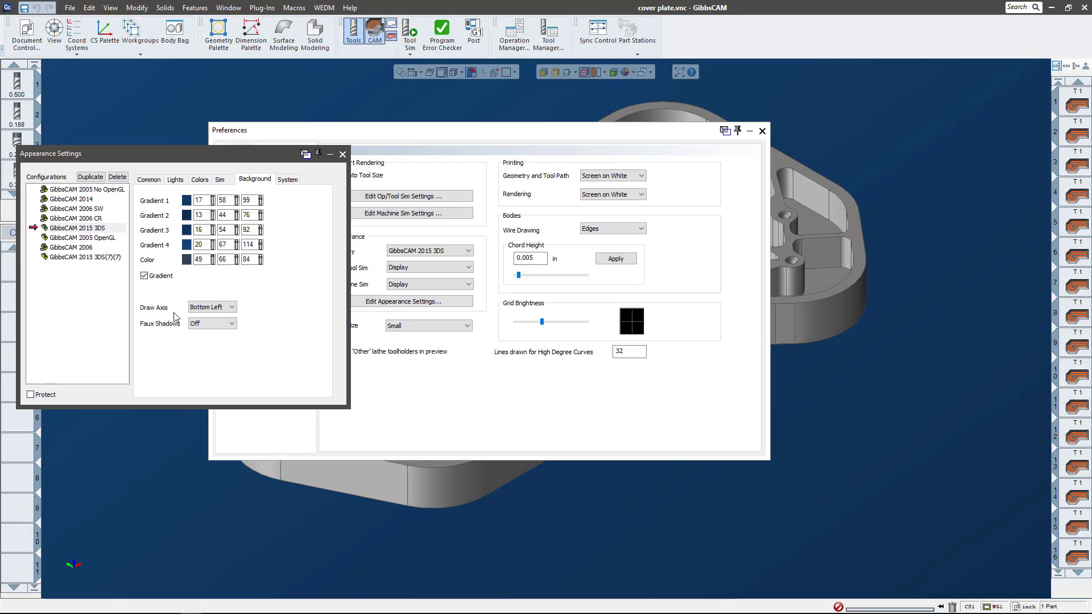
click(212, 307)
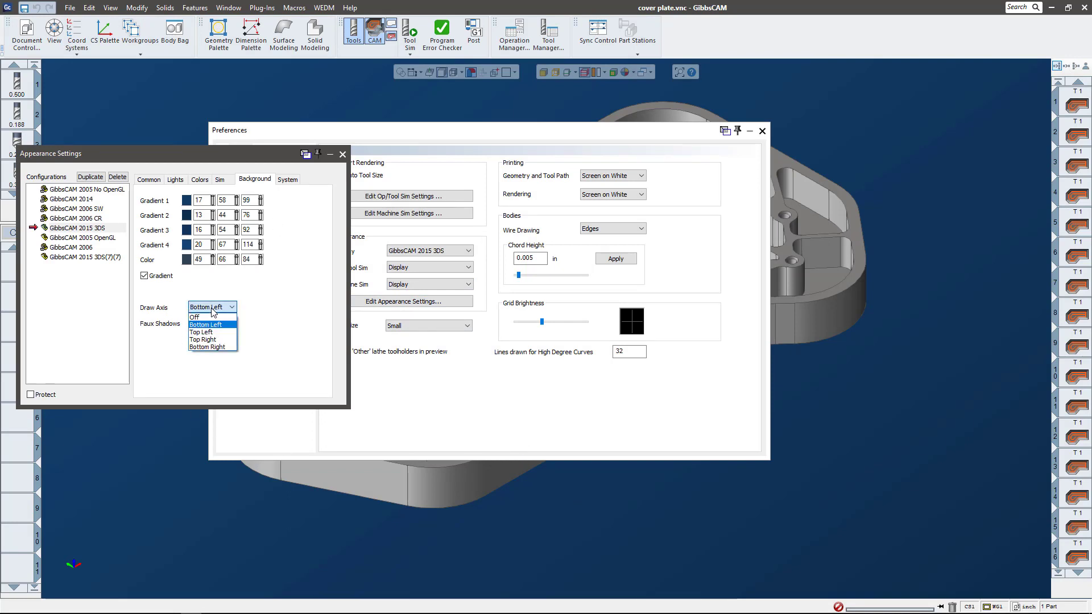
click(212, 339)
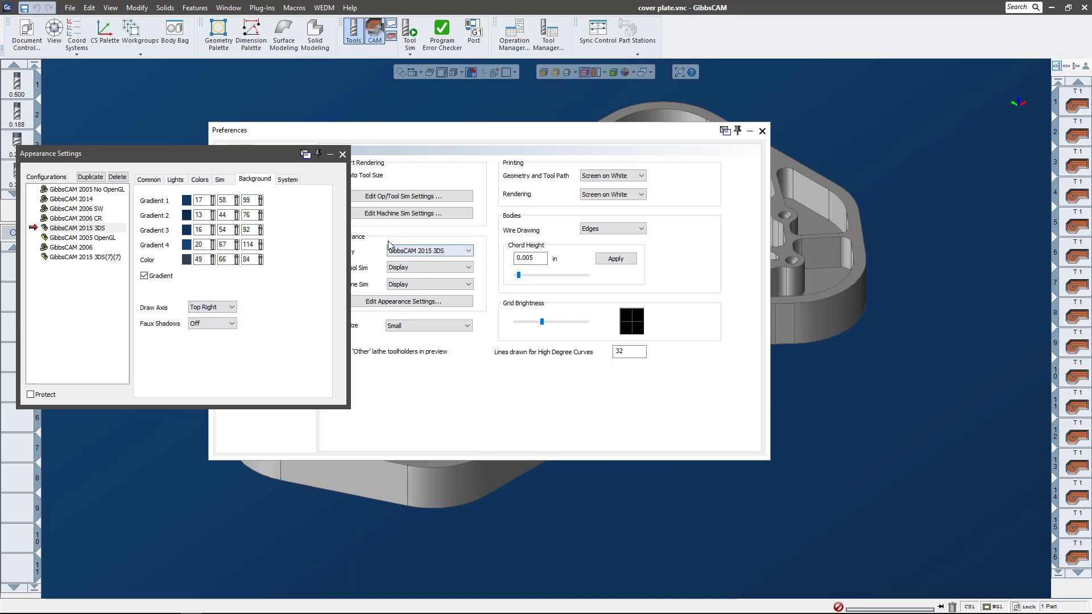
click(342, 154)
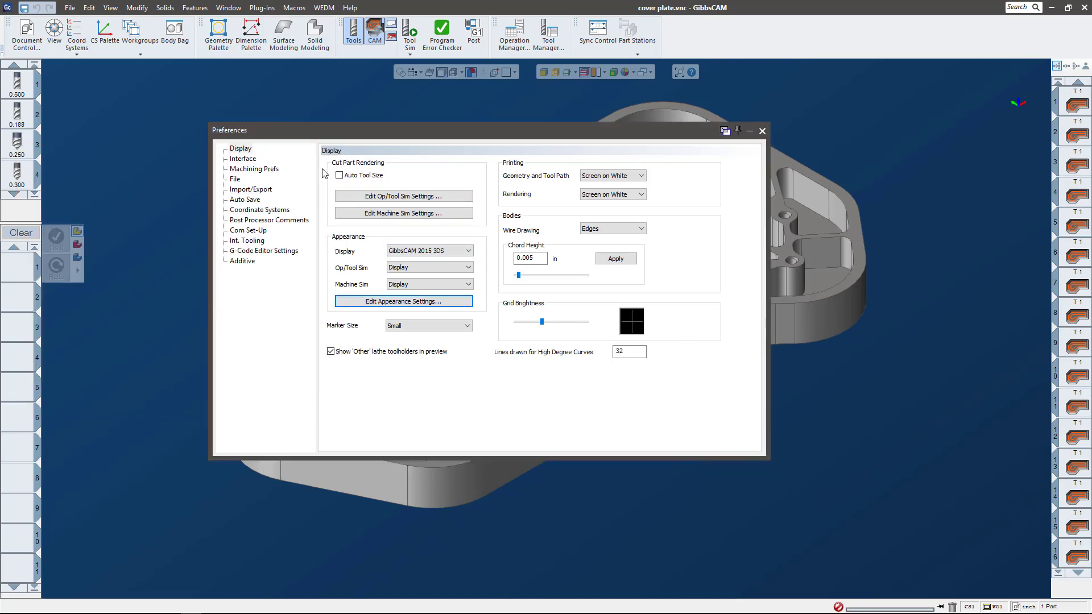
mouse_move(1023, 103)
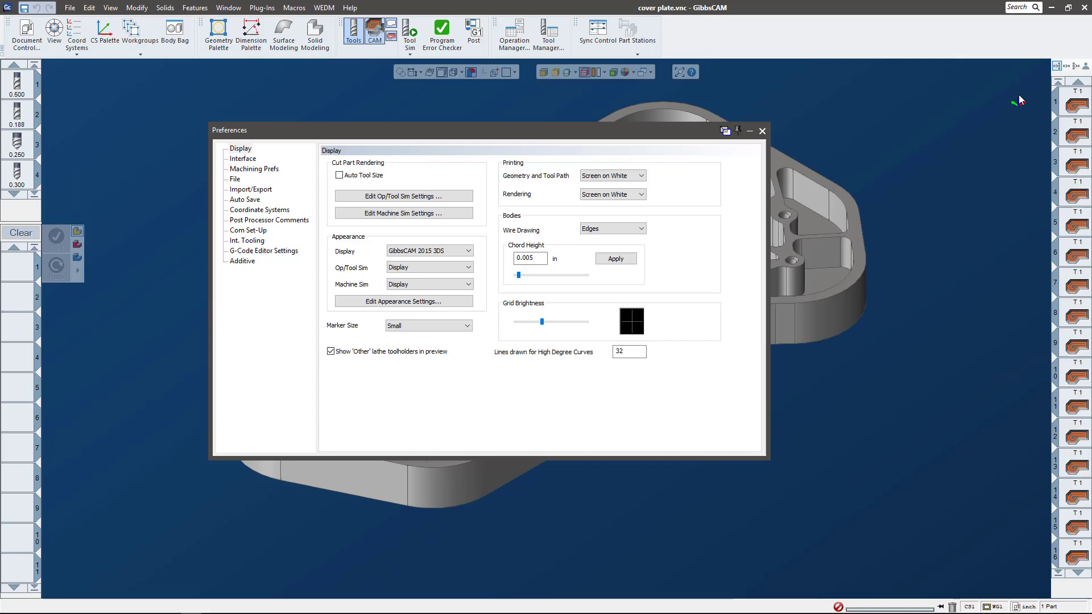
Close Preferences and open Customize Toolbars & Menus from the toolbar's right-click menu
click(762, 131)
right_click(741, 51)
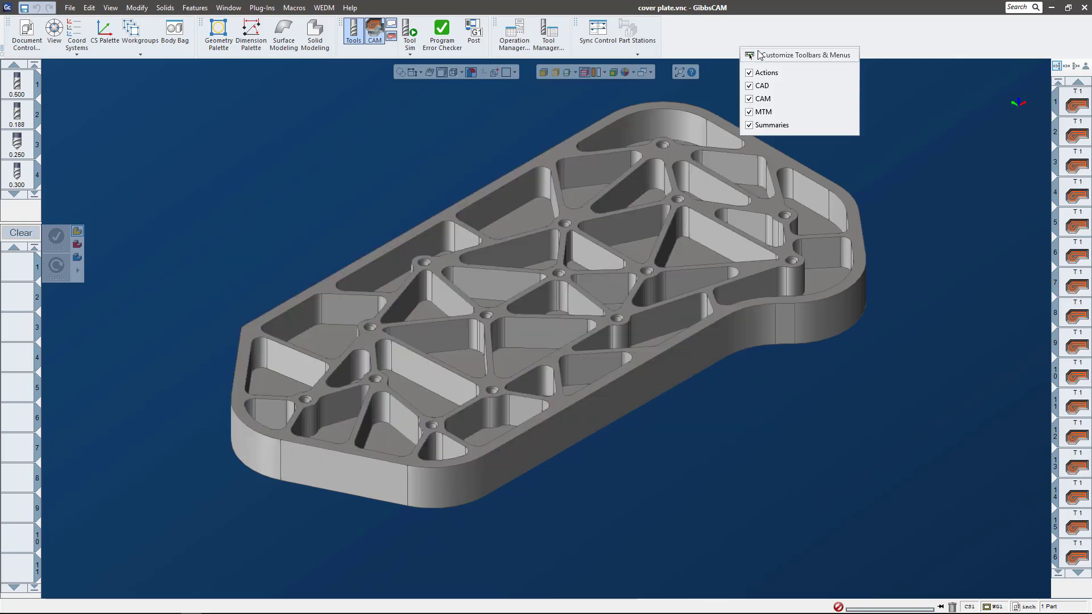
click(761, 55)
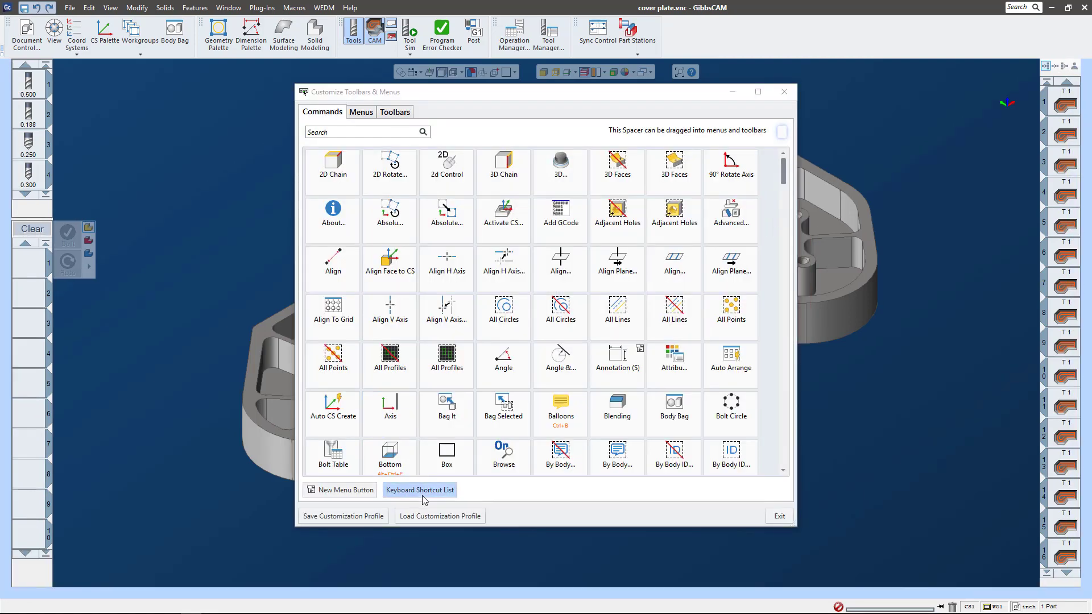
Review the Keyboard Shortcut List, start then cancel printing it, and close the list
click(420, 490)
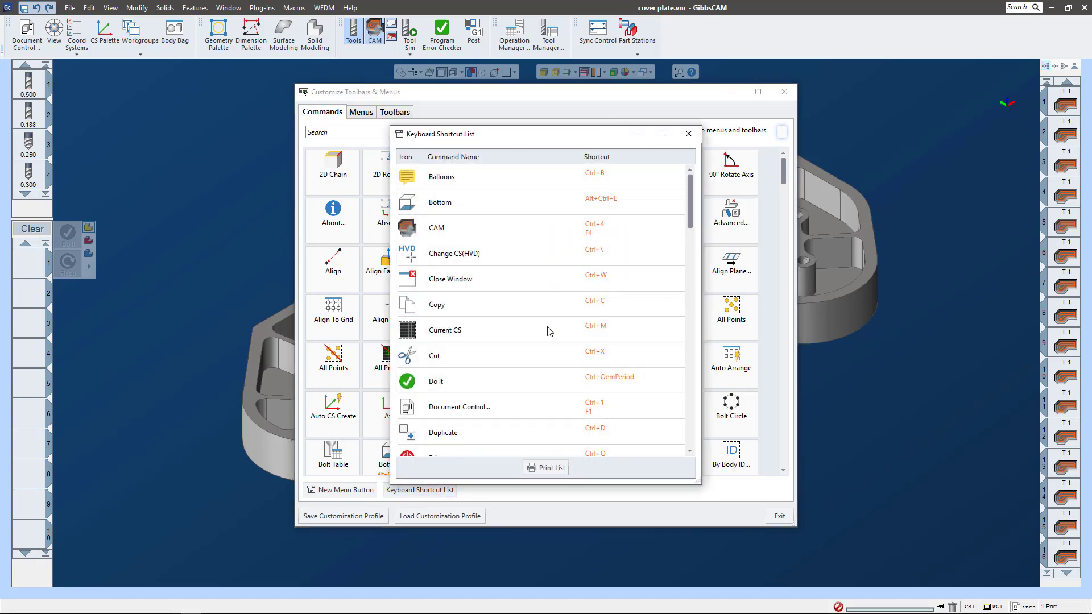
scroll(548, 331, down, 12)
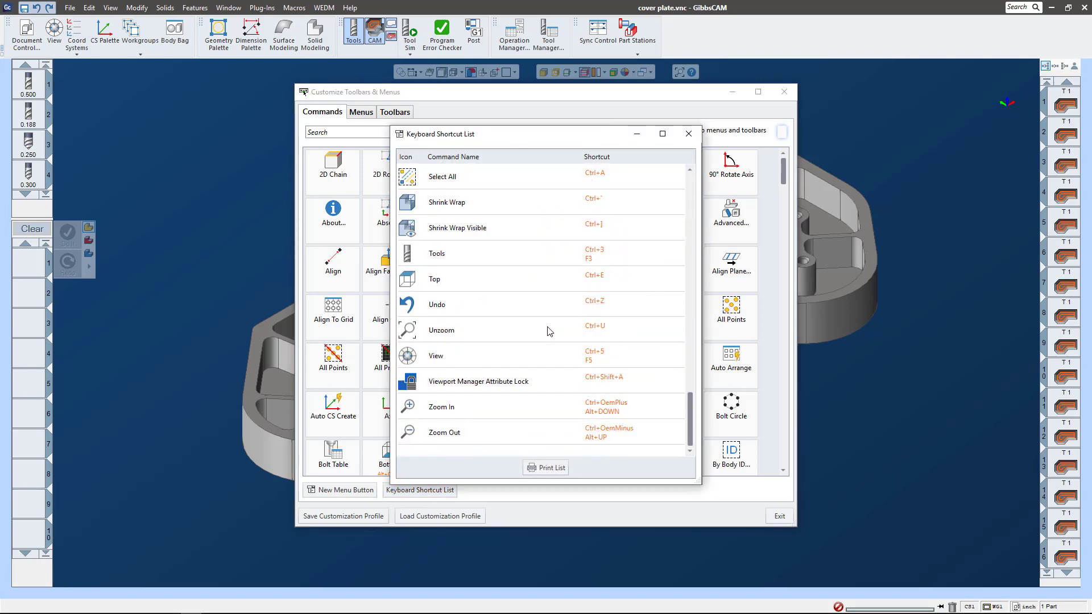
scroll(545, 331, up, 15)
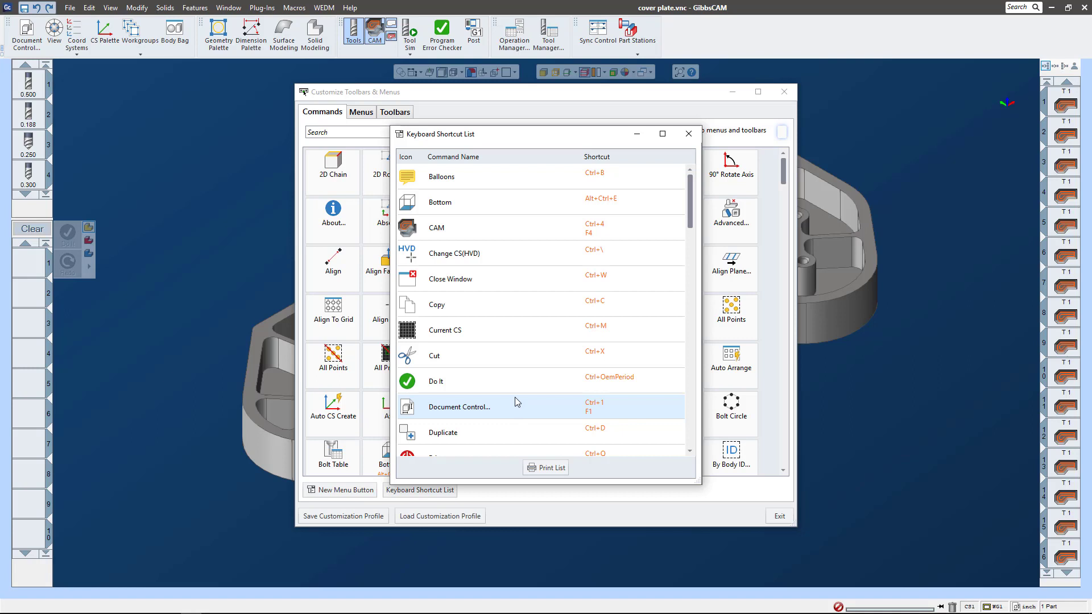
click(549, 467)
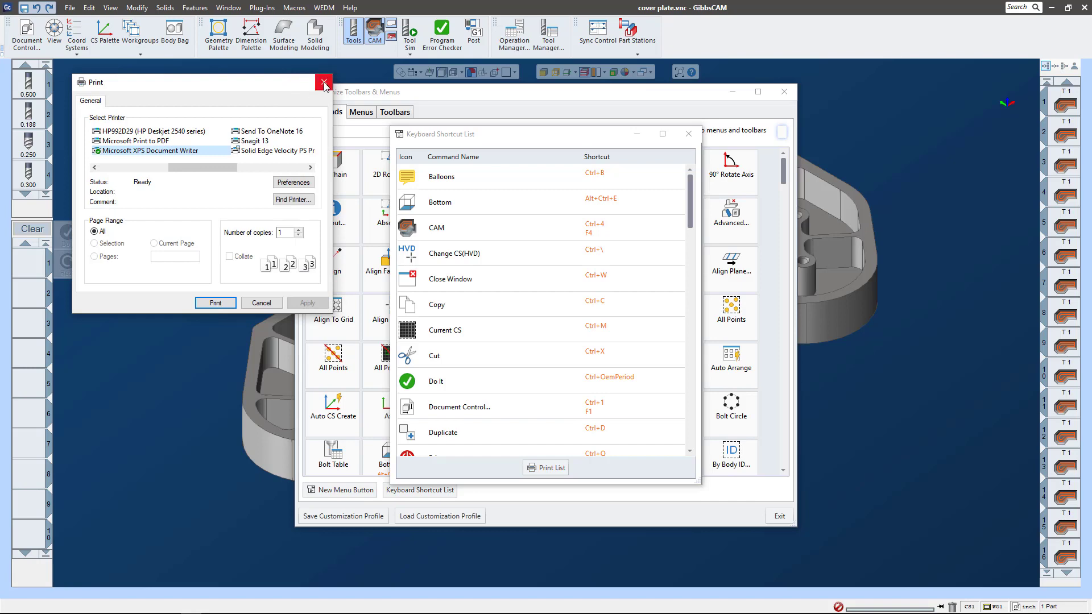
click(324, 82)
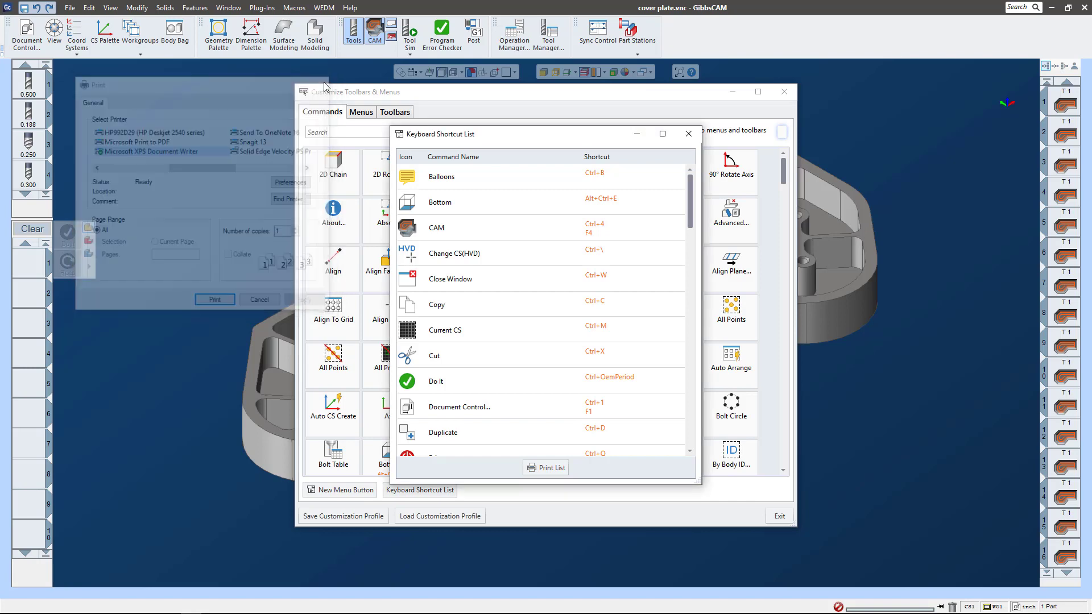
click(688, 135)
Close the customization window and switch the operation list to Individual Mode tiles
click(783, 91)
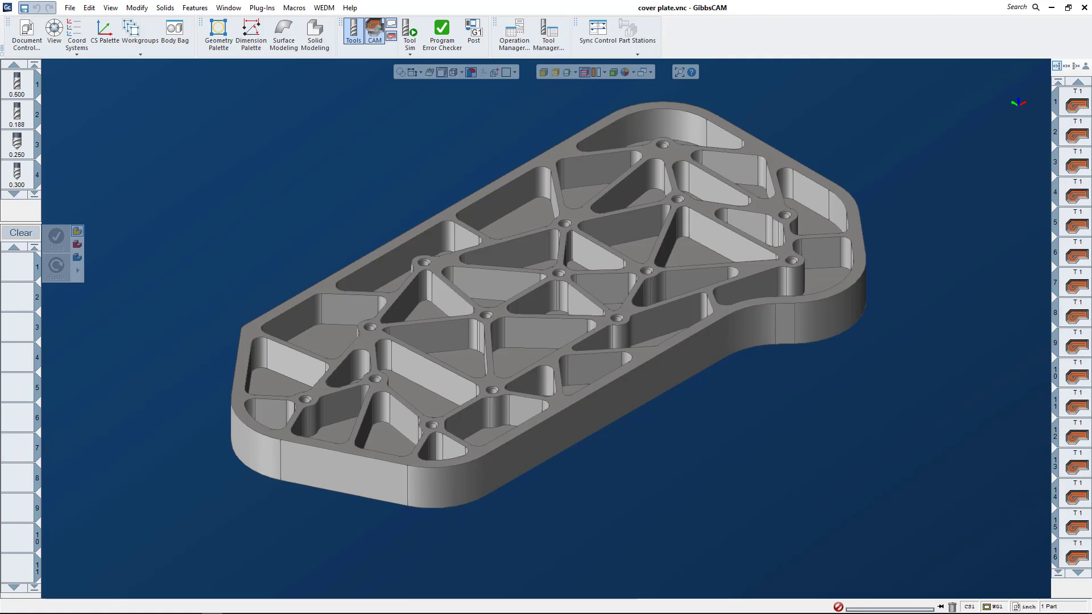
click(1056, 67)
scroll(1077, 116, down, 6)
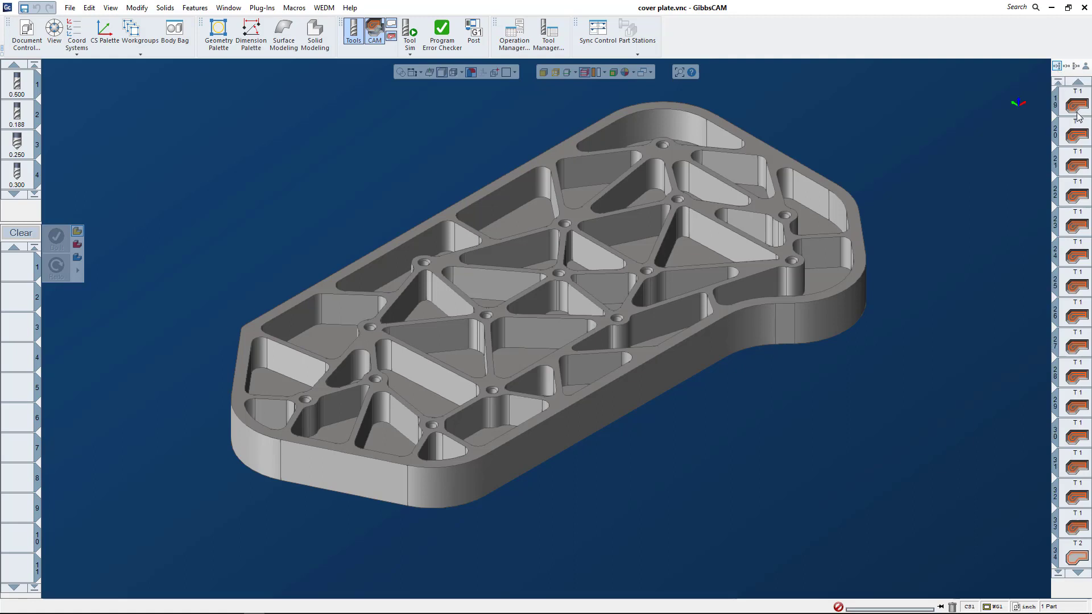
scroll(1077, 116, up, 6)
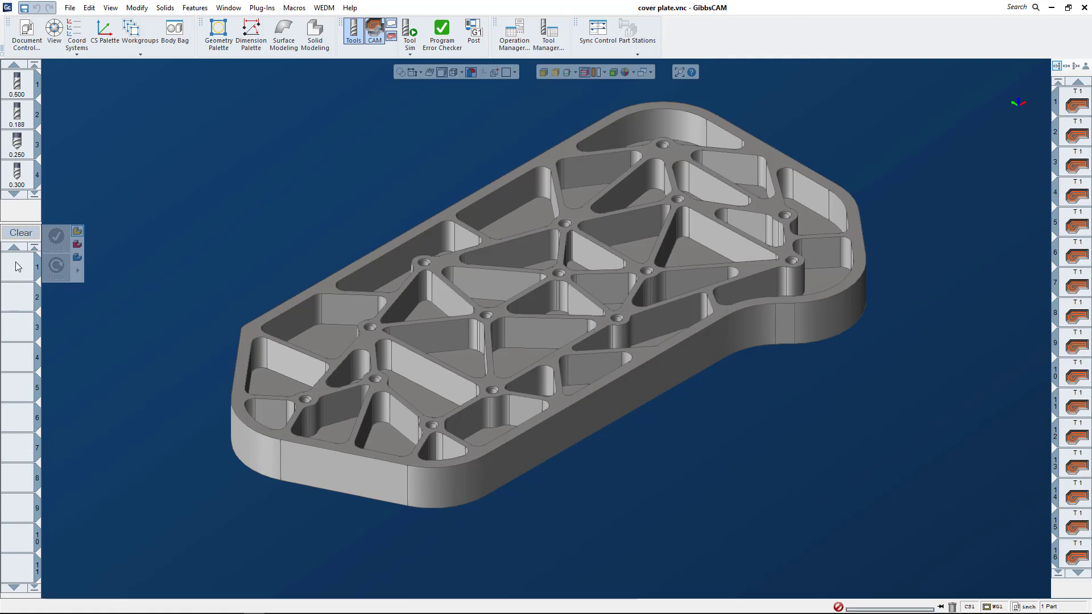
Switch to Process Mode to show the T1–T4 process tiles, then select T4 and then T3
click(1066, 67)
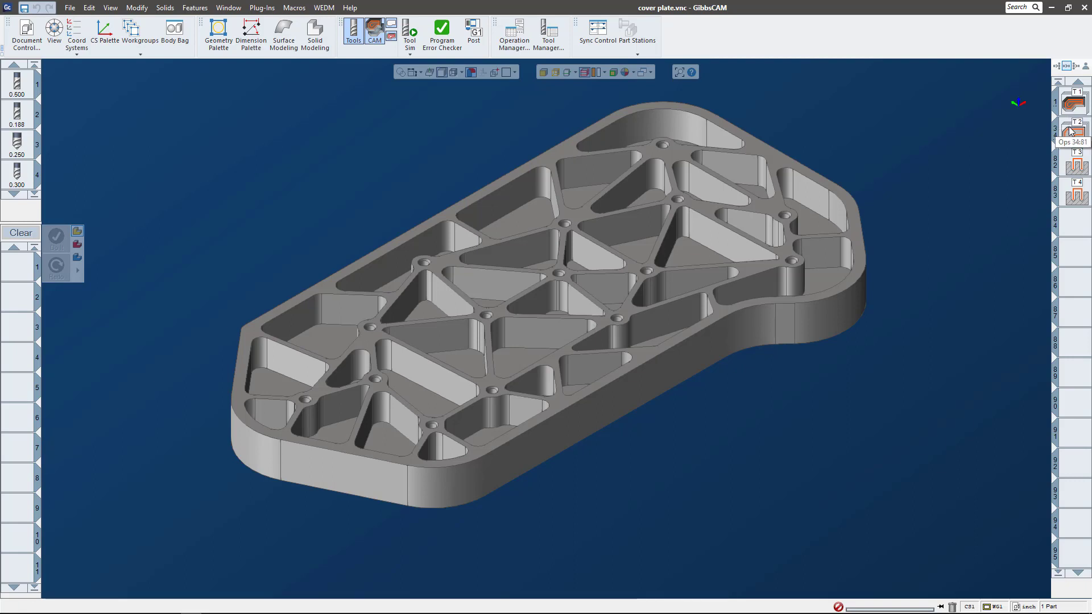
click(1069, 188)
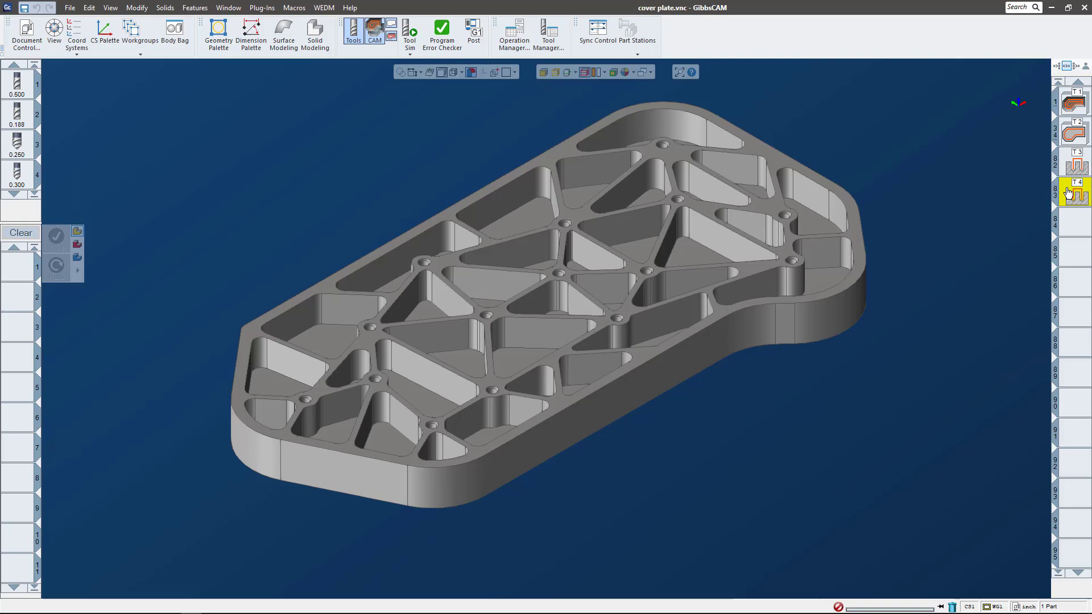
click(1067, 172)
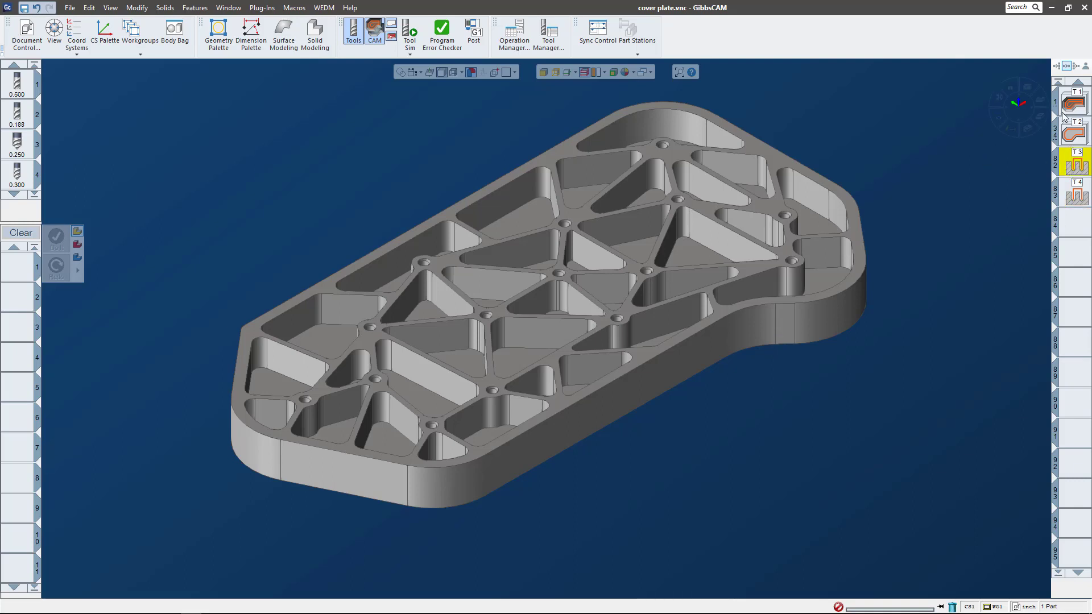
Switch to Process List Mode and open the T 1:2 tile to show its toolpaths
click(1076, 66)
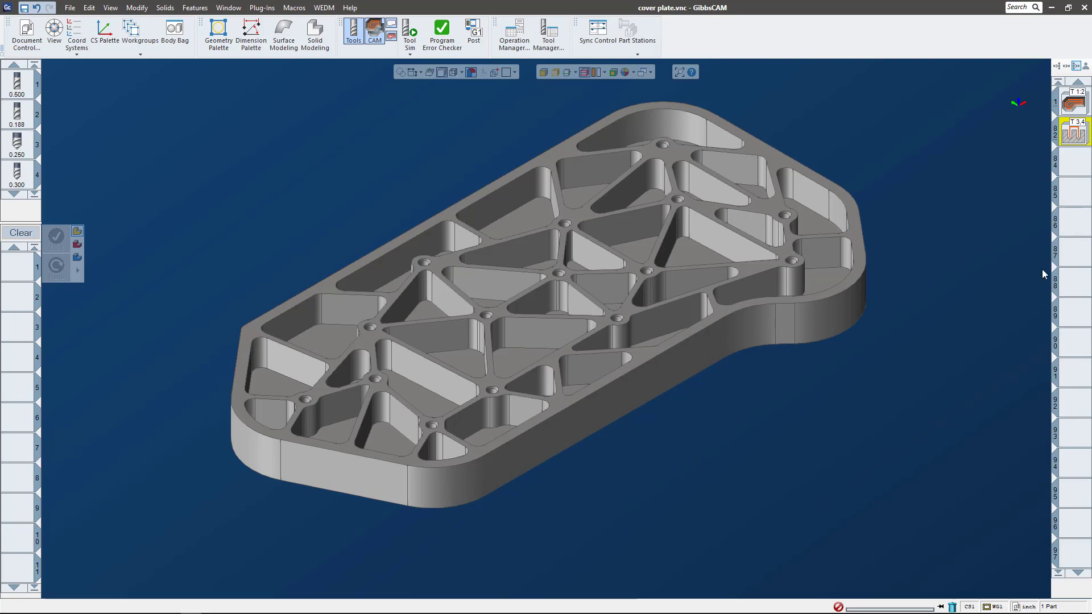
double_click(1074, 103)
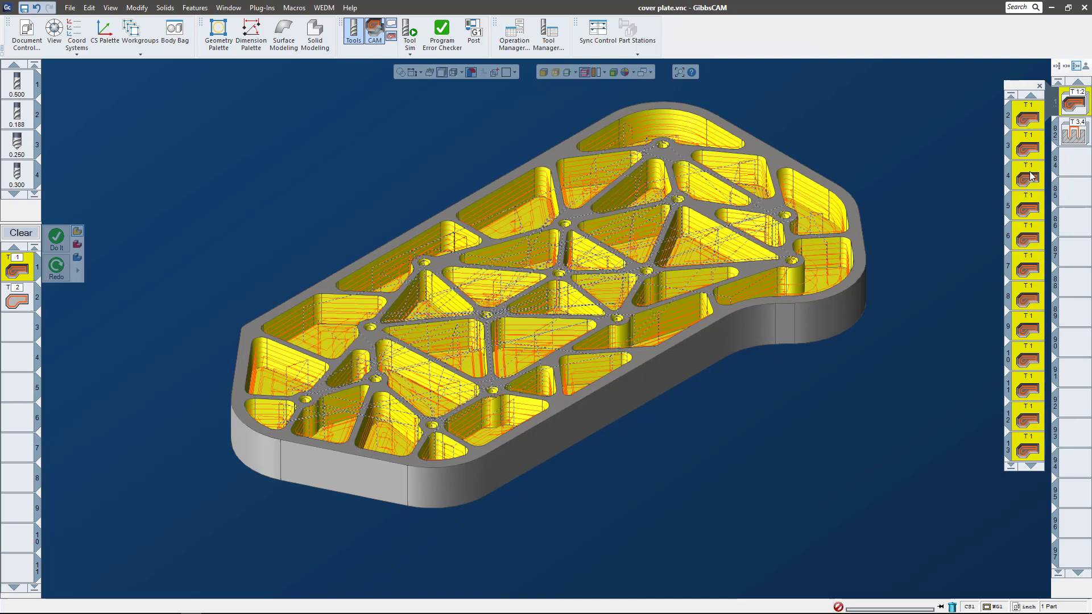
scroll(1030, 178, down, 5)
scroll(1029, 181, down, 5)
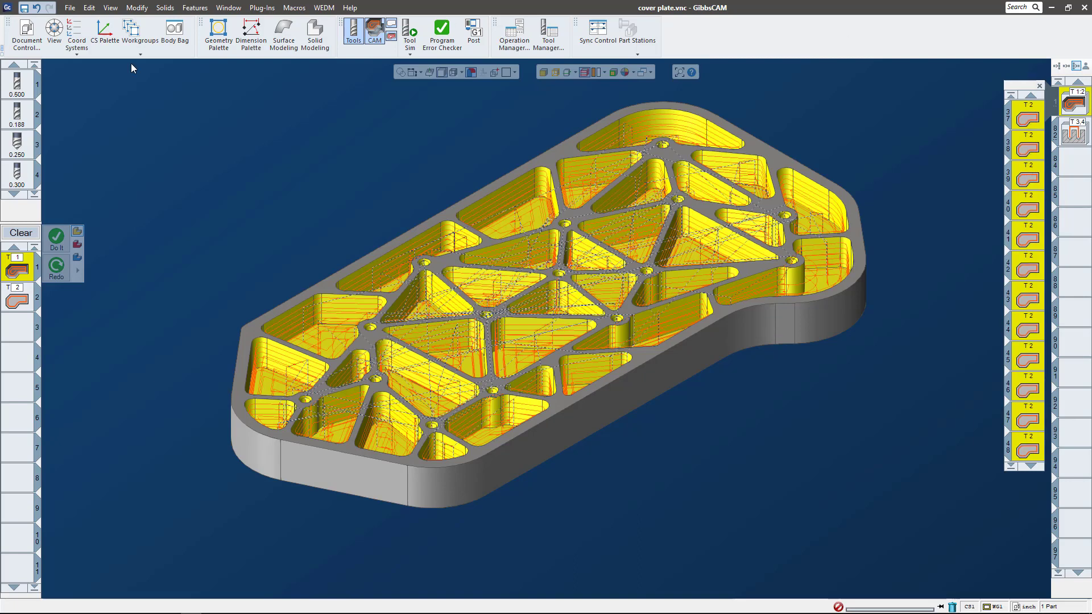
Change the loaded process from T1 to T2, close the flyout, and shift-add the T 3,4 tile
click(21, 336)
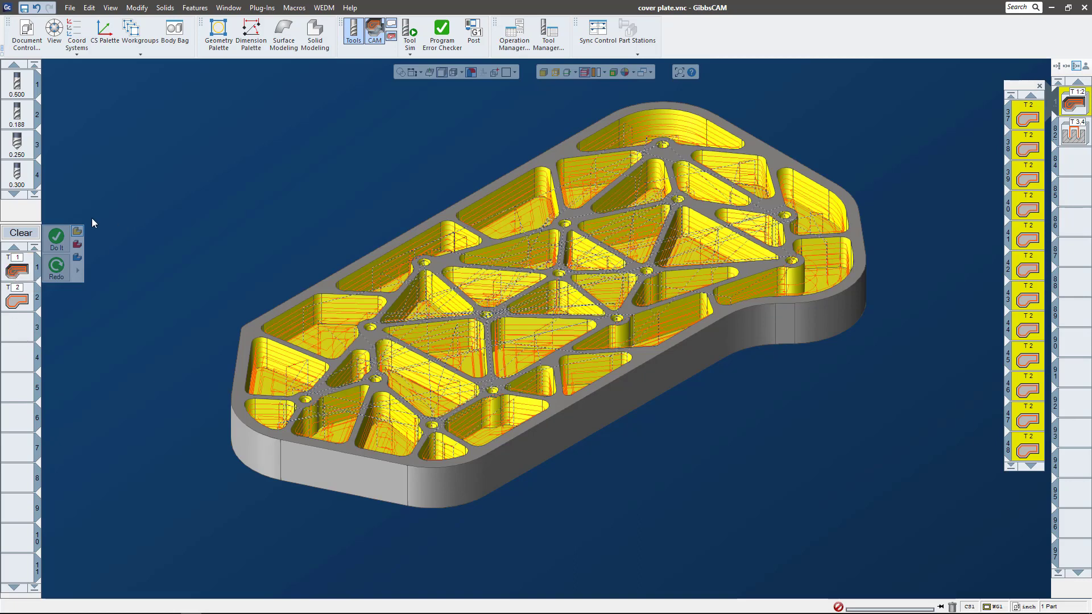
click(16, 294)
click(1040, 86)
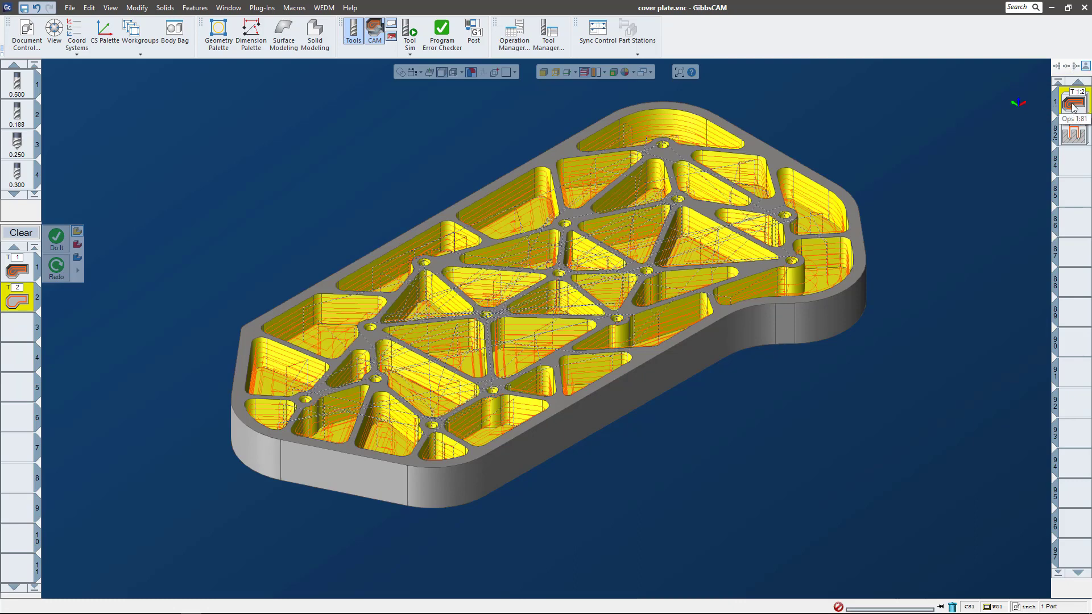
shift+click(1073, 133)
Return to individual operations and combine operations 1–7 into one stack
right_click(1073, 131)
click(970, 348)
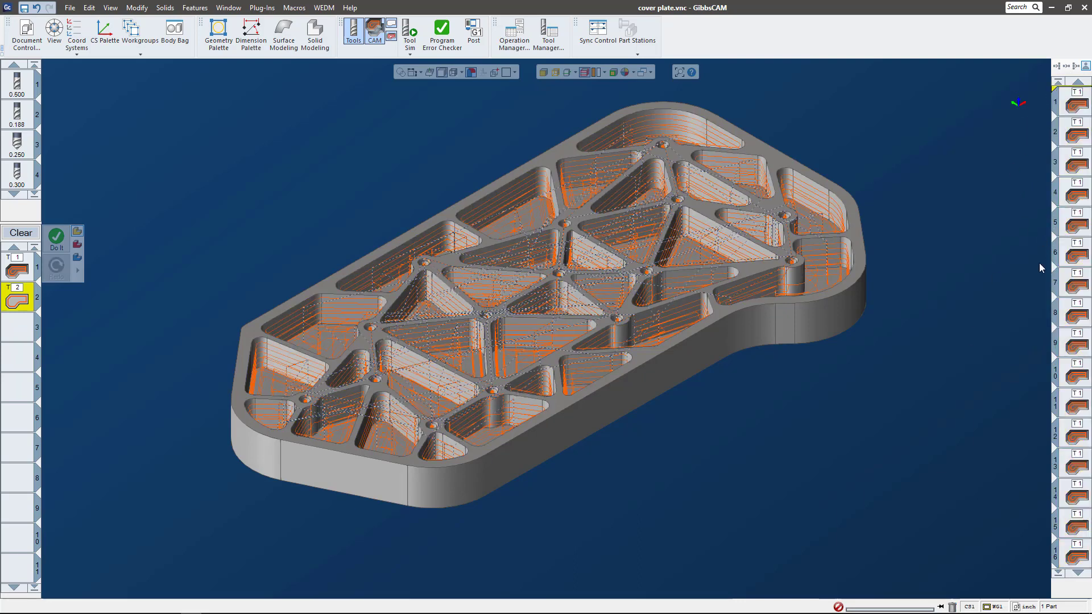
click(1075, 105)
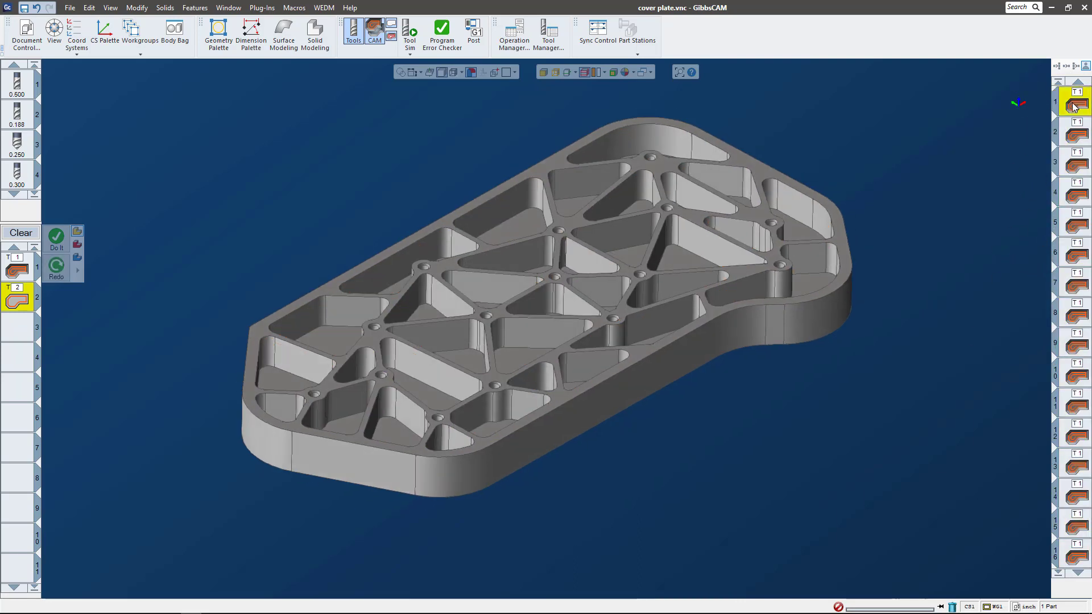
shift+click(1071, 291)
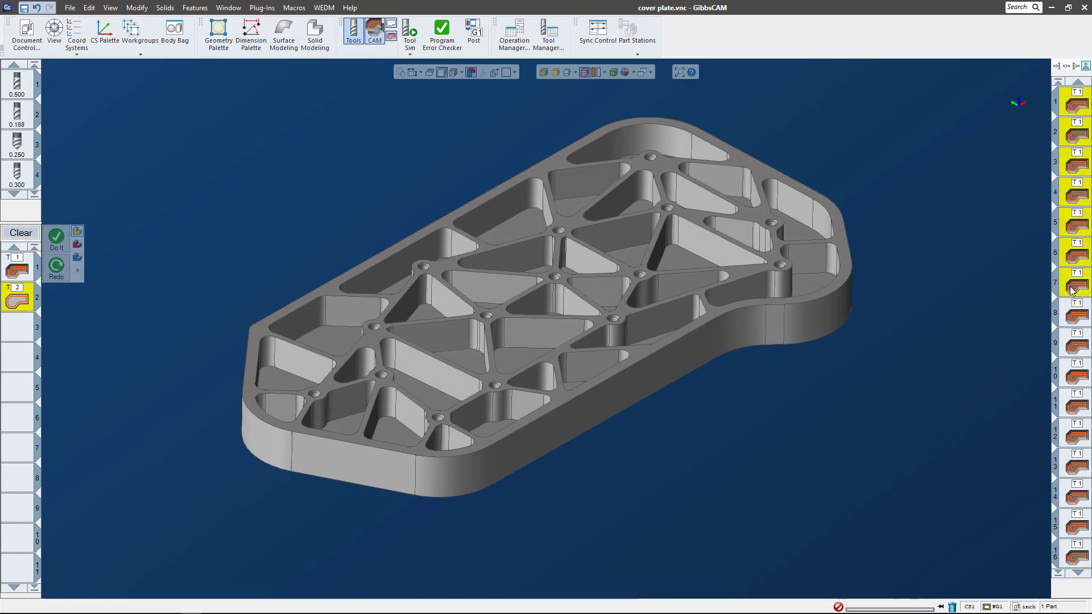
right_click(1071, 291)
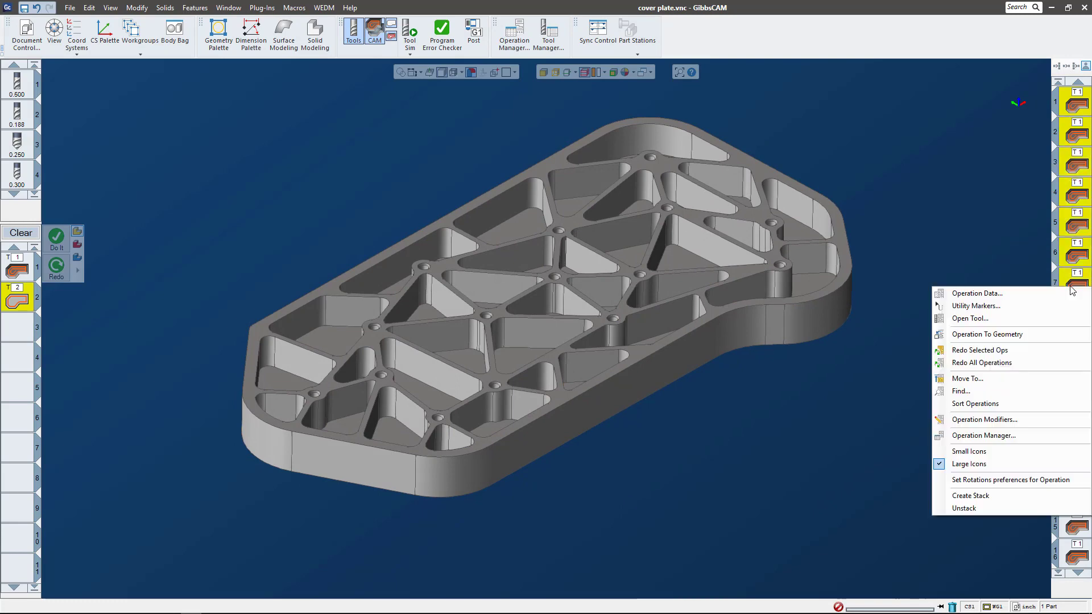
click(963, 496)
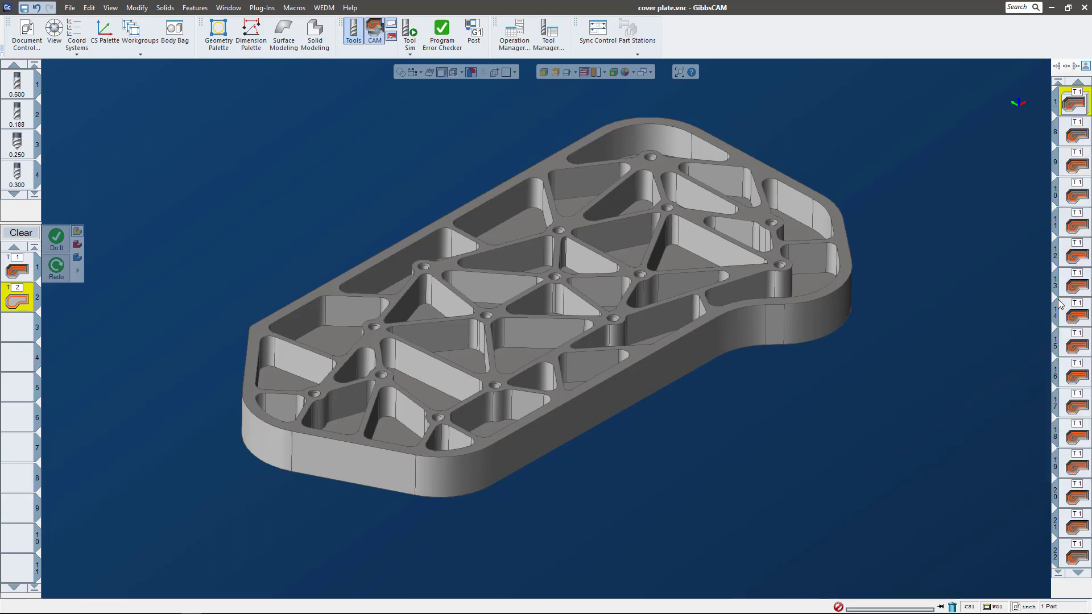
Select the next run of T1 operations and combine them into a second stack
scroll(1064, 407, down, 4)
shift+click(1076, 467)
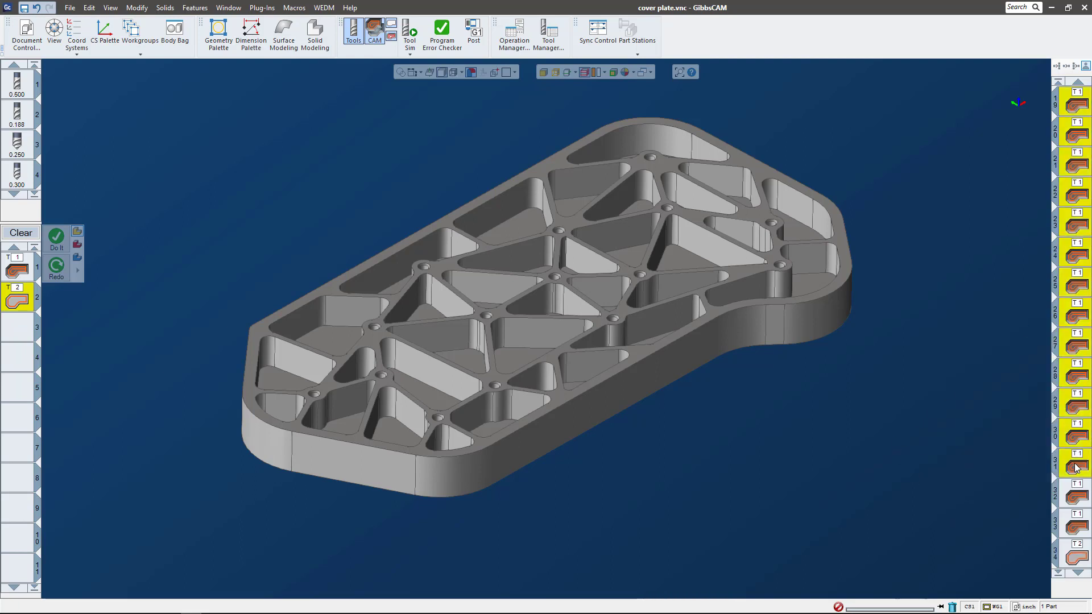
right_click(1076, 467)
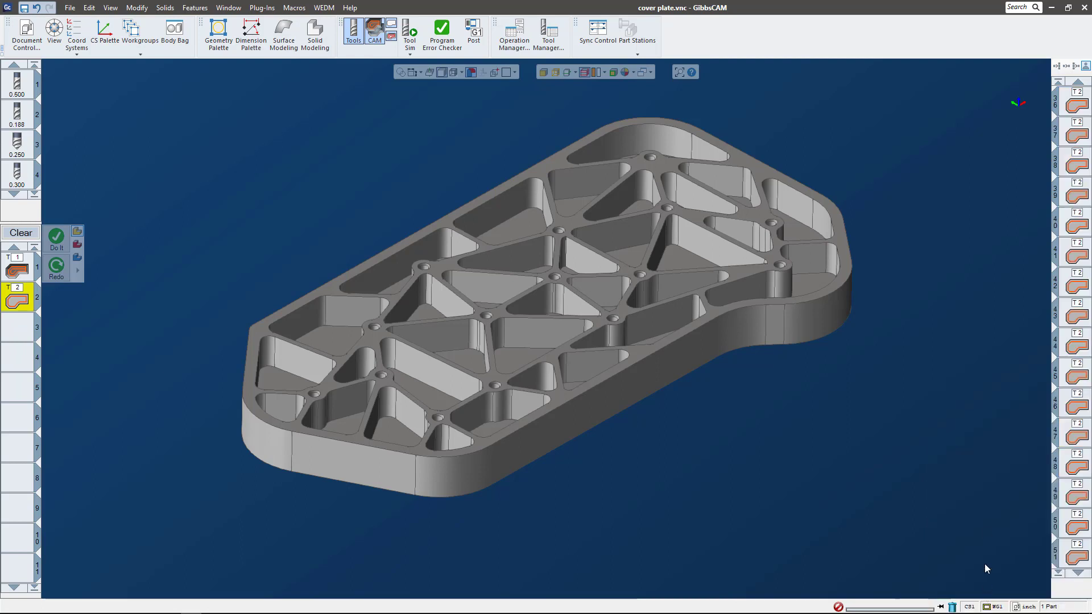
click(984, 593)
scroll(1076, 219, up, 10)
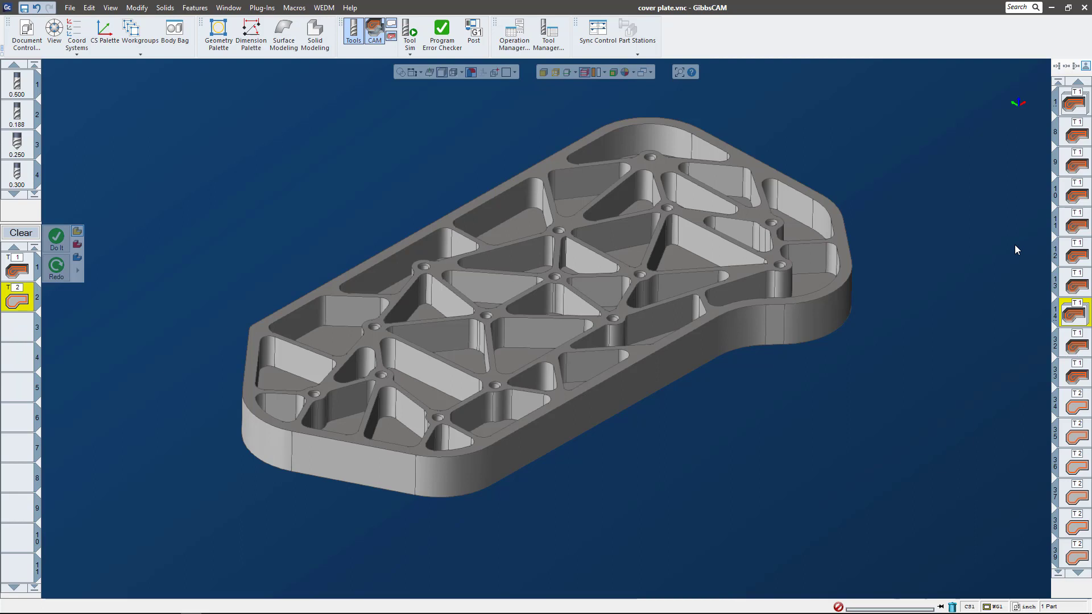
scroll(1076, 250, down, 5)
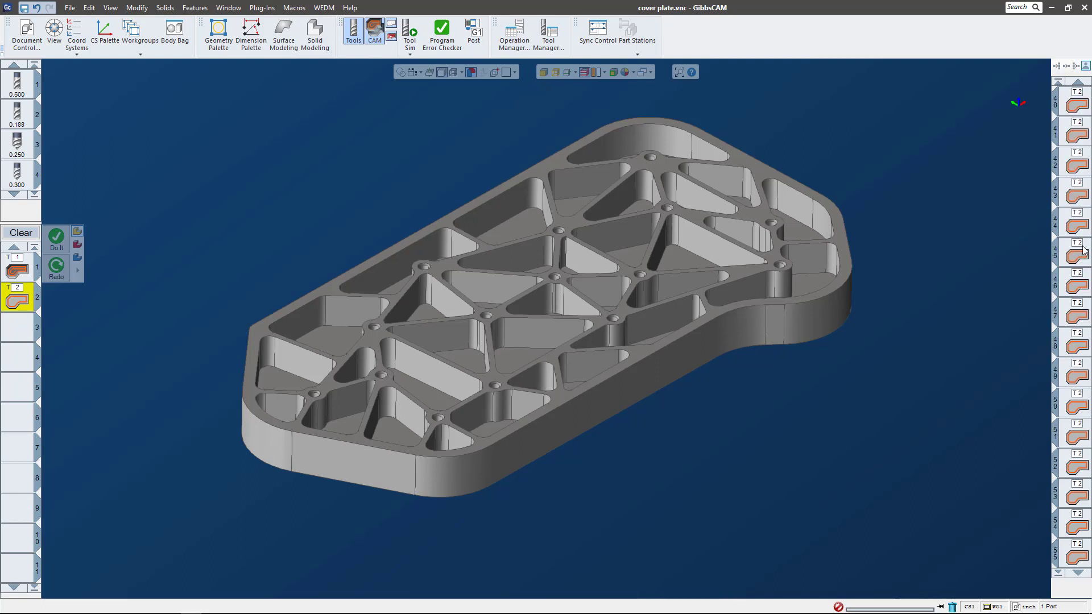
Switch to Process List Mode to show the T 1:2 and T 3,4 tiles
click(1075, 66)
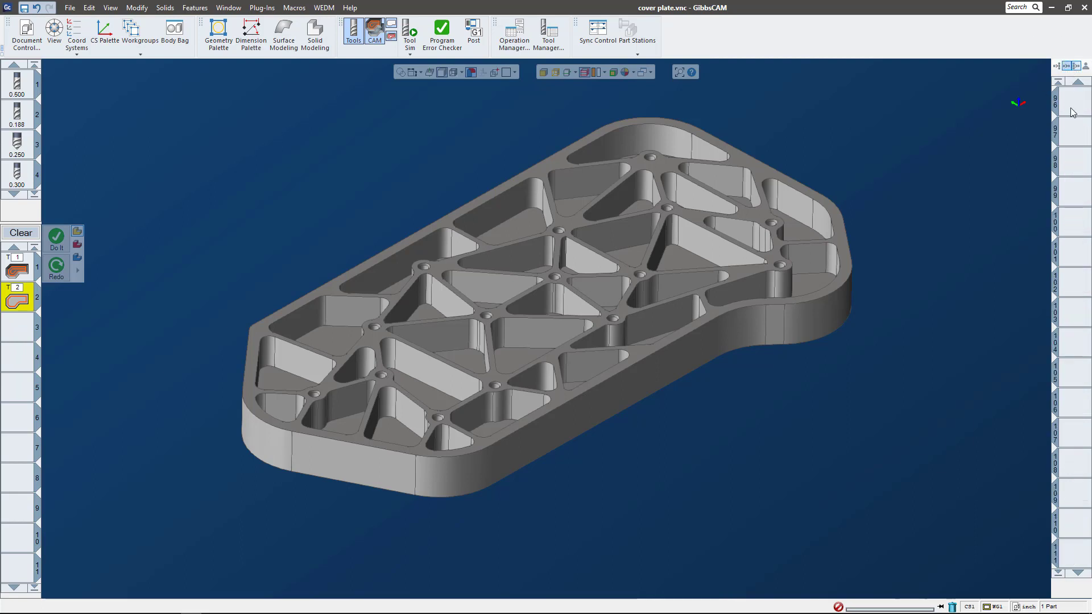
scroll(1069, 145, up, 2)
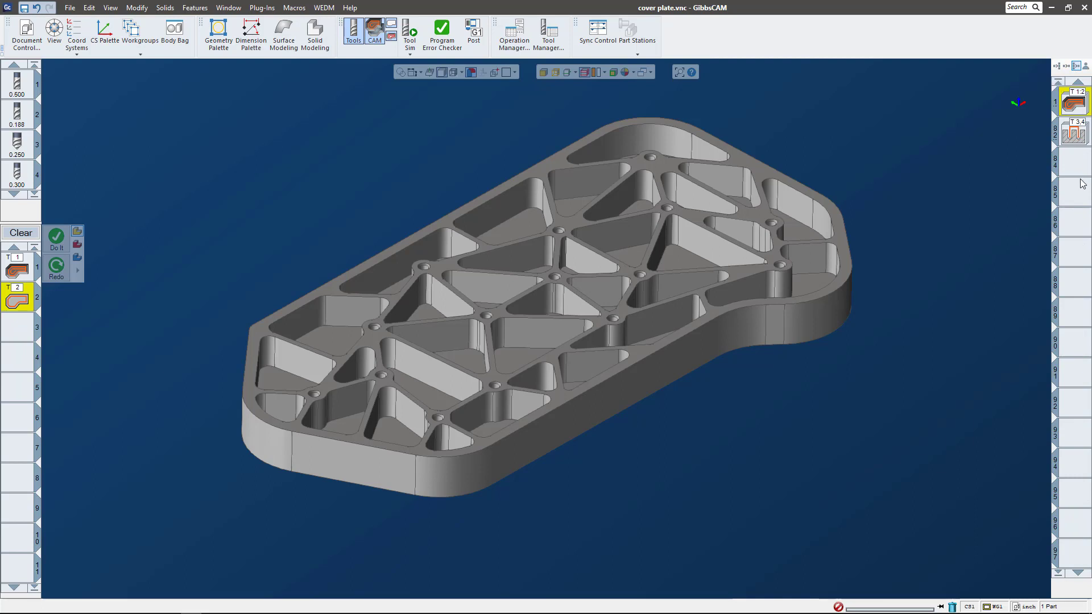